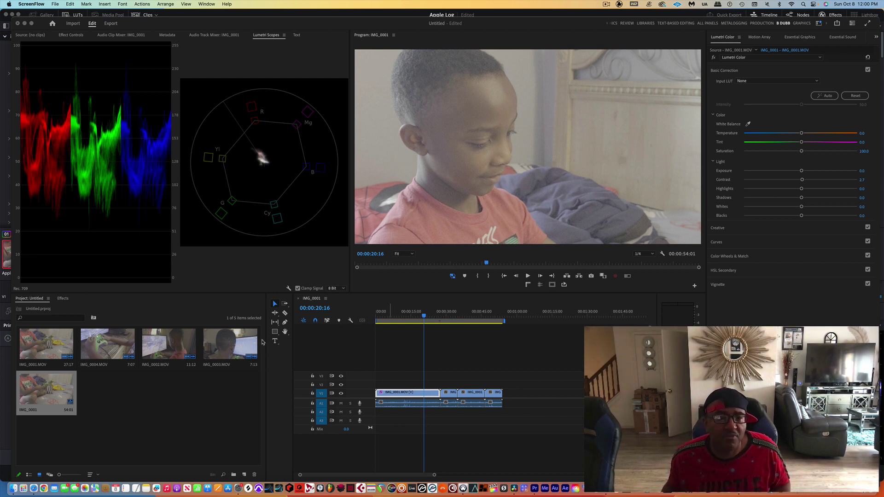
# Step: Park Premiere's playhead at 00:00:21:13 on the ungraded Apple Log clip
pyautogui.click(425, 318)
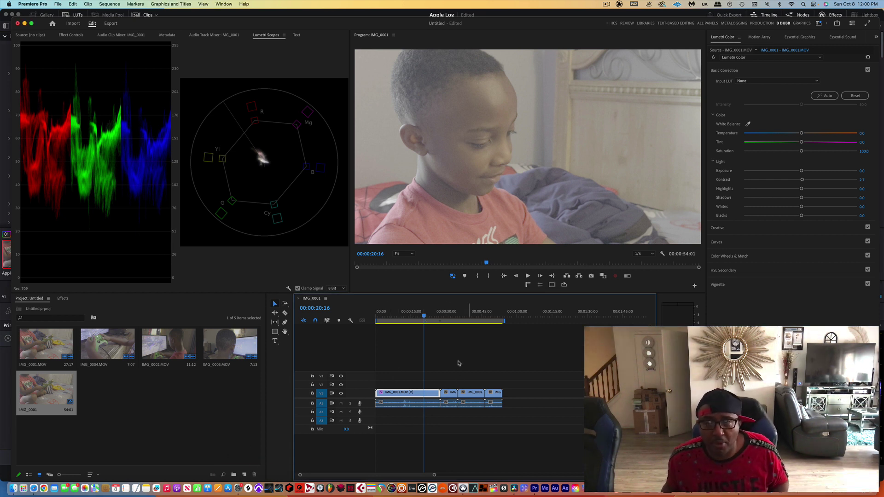
pyautogui.click(421, 317)
pyautogui.moveTo(422, 317); pyautogui.dragTo(426, 317)
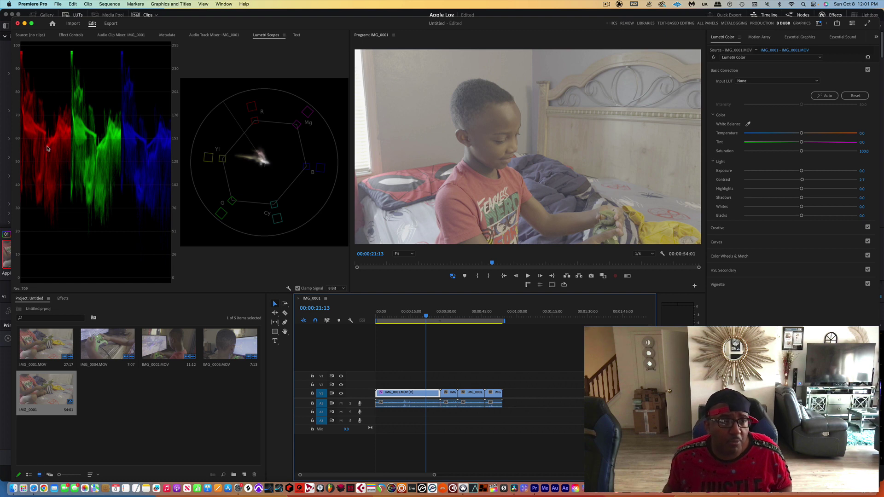
# Step: Open the Library/Application Support/Adobe/Common/LUTs/Creative folder in Finder
pyautogui.click(13, 488)
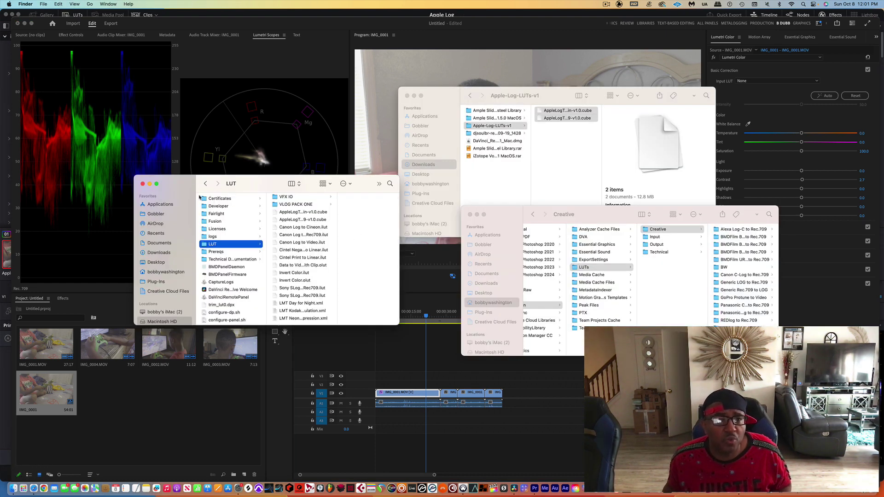
pyautogui.moveTo(166, 182); pyautogui.dragTo(166, 182)
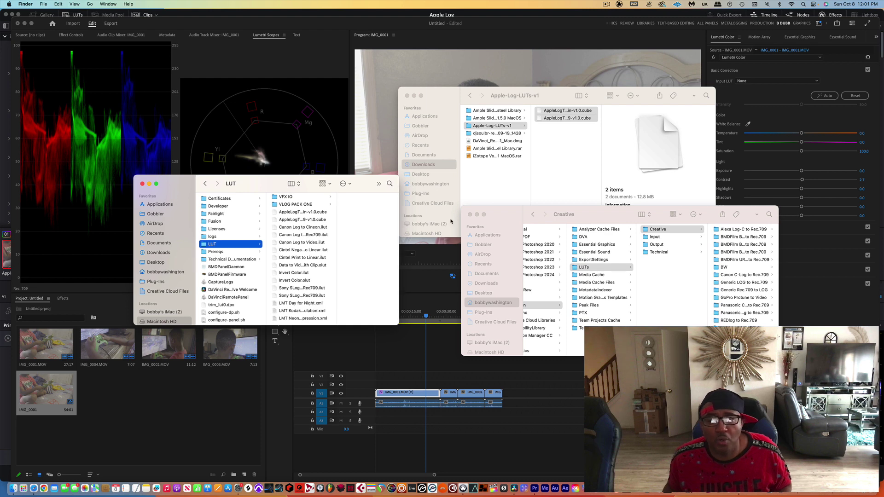
pyautogui.click(90, 4)
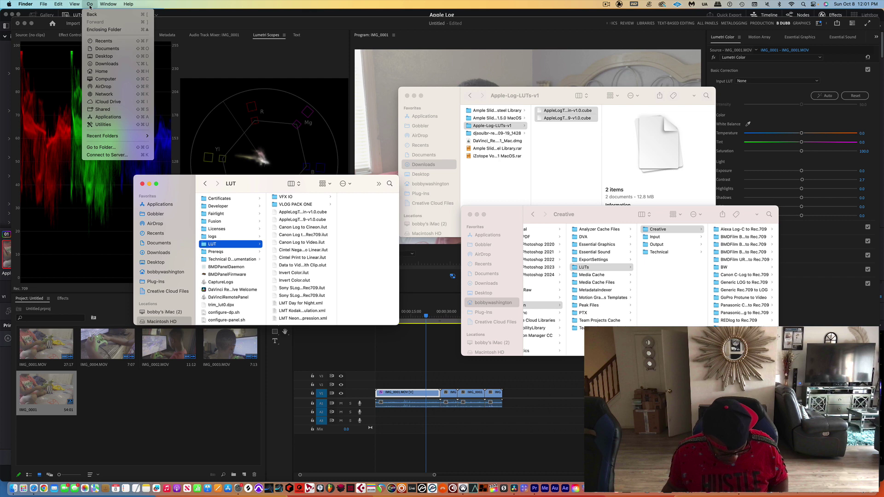
pyautogui.press('alt')
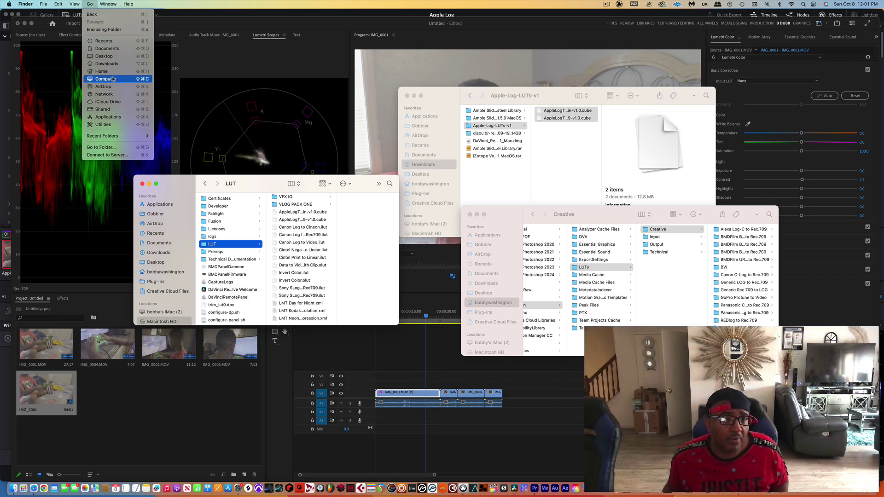
pyautogui.click(113, 81)
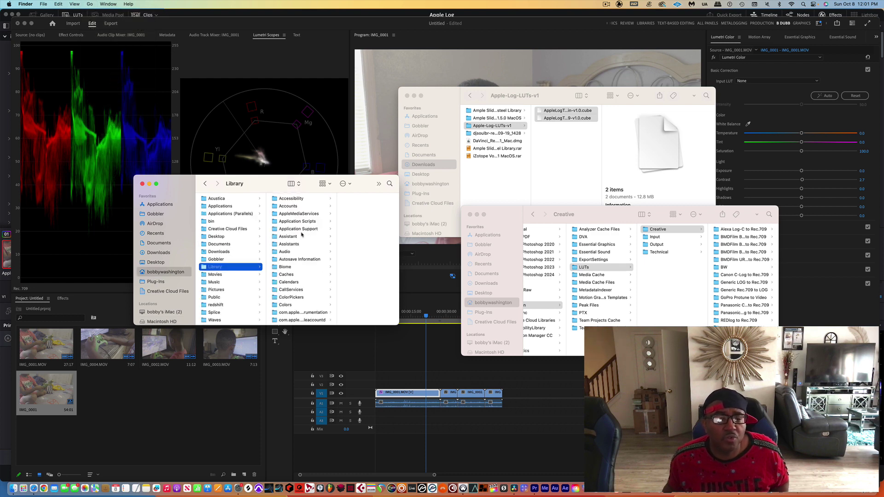
pyautogui.click(302, 229)
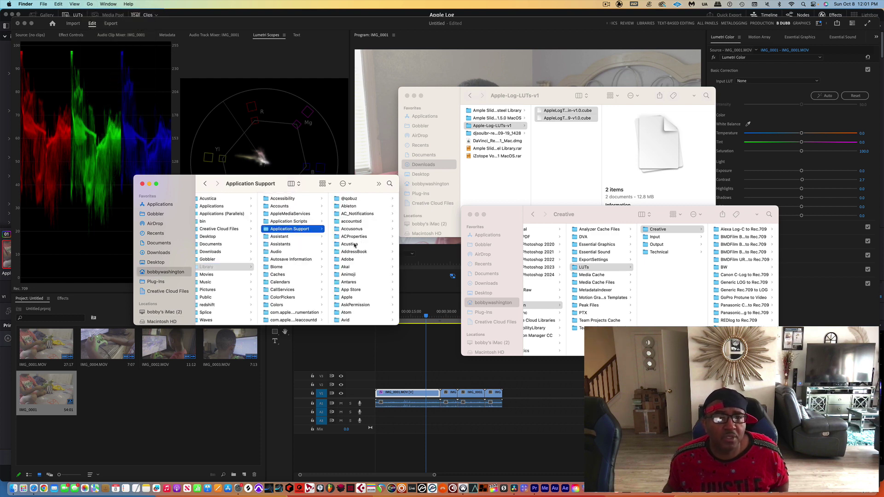
pyautogui.click(348, 259)
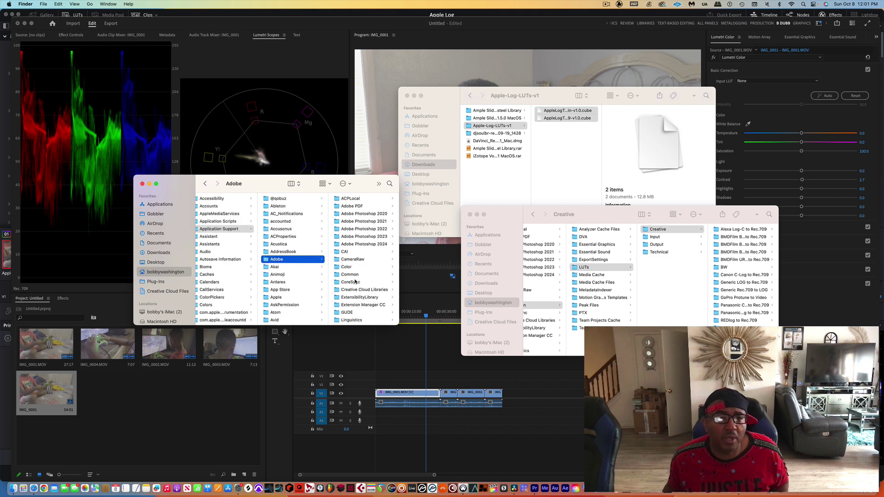
pyautogui.click(354, 275)
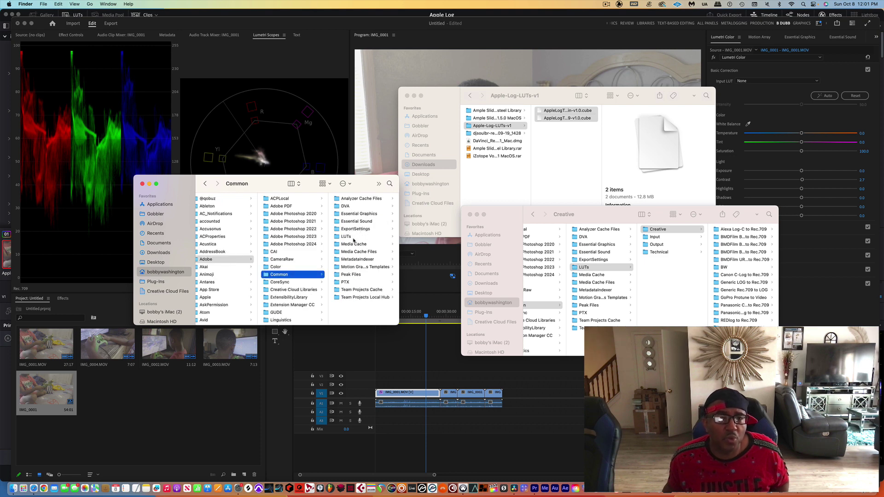
pyautogui.click(353, 237)
pyautogui.click(349, 199)
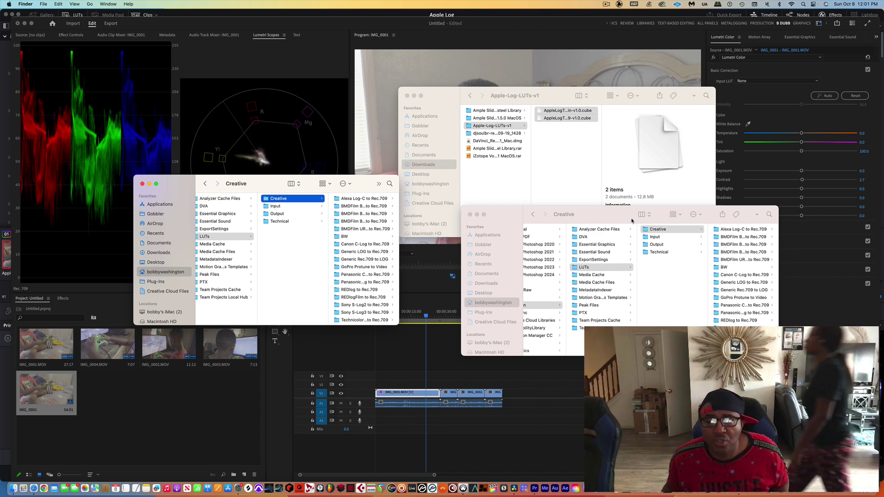
# Step: Copy both Apple Log .cube files from the Apple-Log-LUTs-v1 folder
pyautogui.click(488, 127)
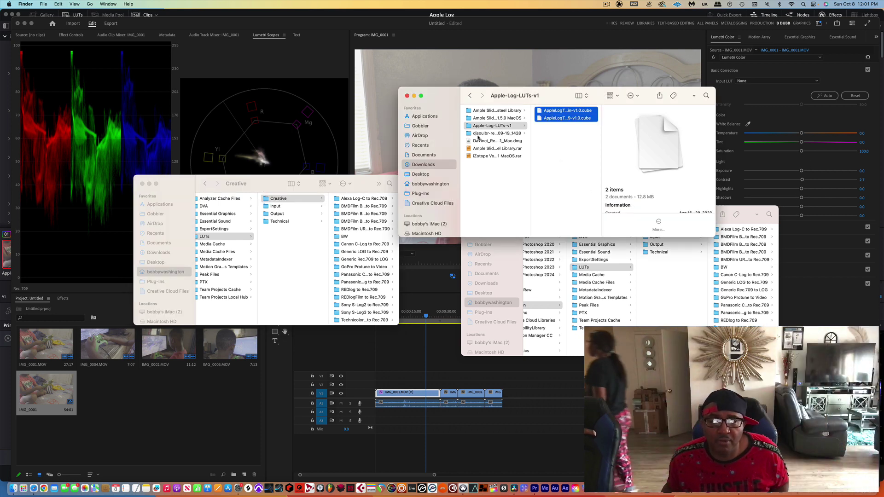
pyautogui.click(492, 126)
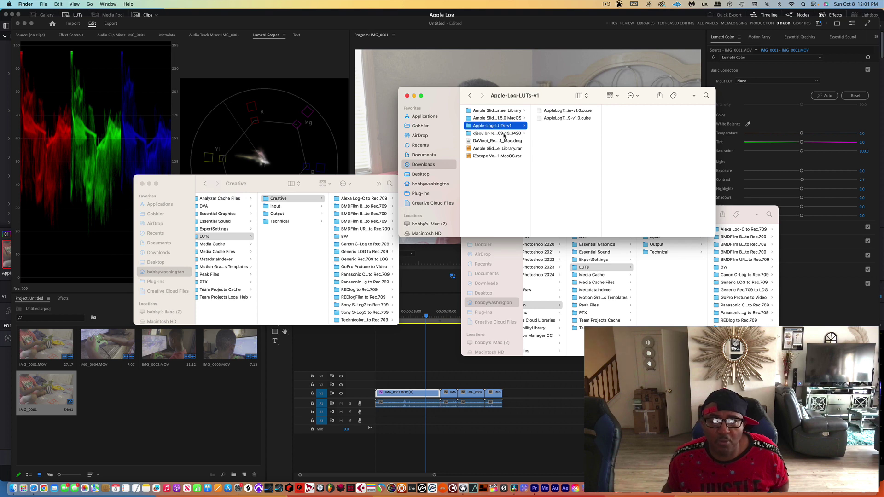
pyautogui.click(485, 134)
pyautogui.click(503, 126)
pyautogui.click(556, 125)
pyautogui.moveTo(556, 125); pyautogui.dragTo(557, 110)
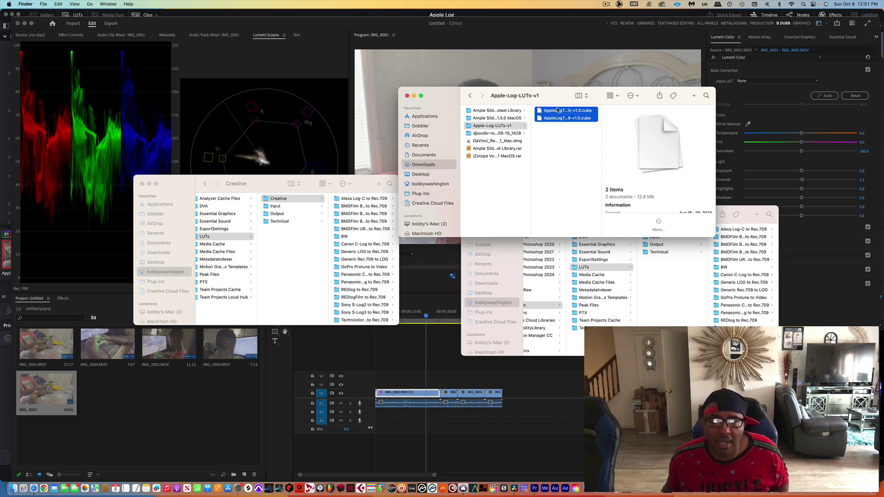
pyautogui.rightClick(556, 118)
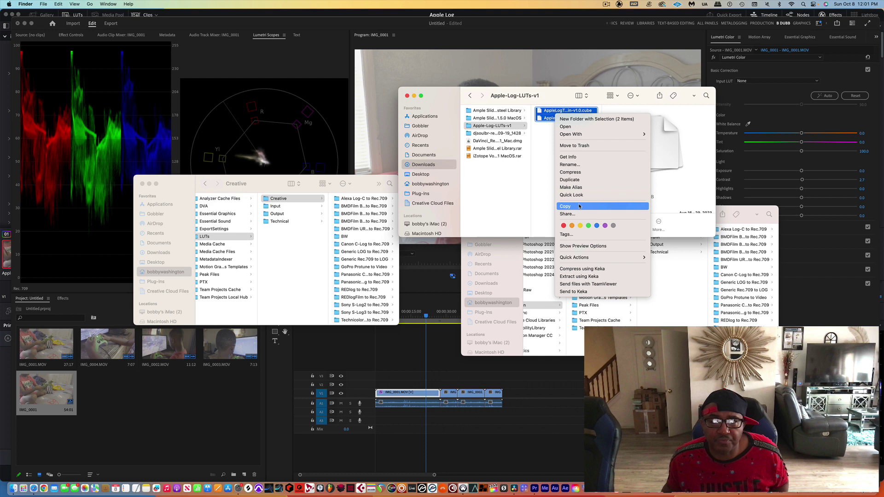
pyautogui.click(565, 206)
pyautogui.click(311, 199)
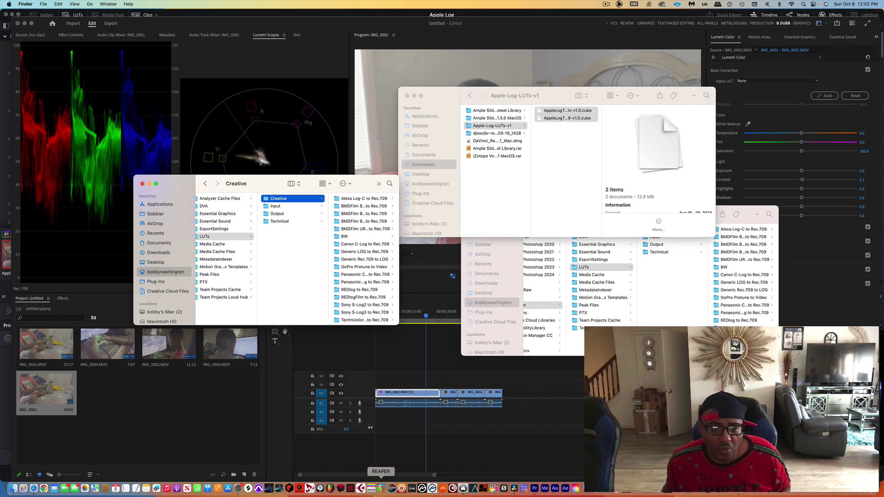
# Step: In Lumetri Color, open the Creative Look list to confirm AppleLogToLin-v1.0 appears
pyautogui.click(178, 420)
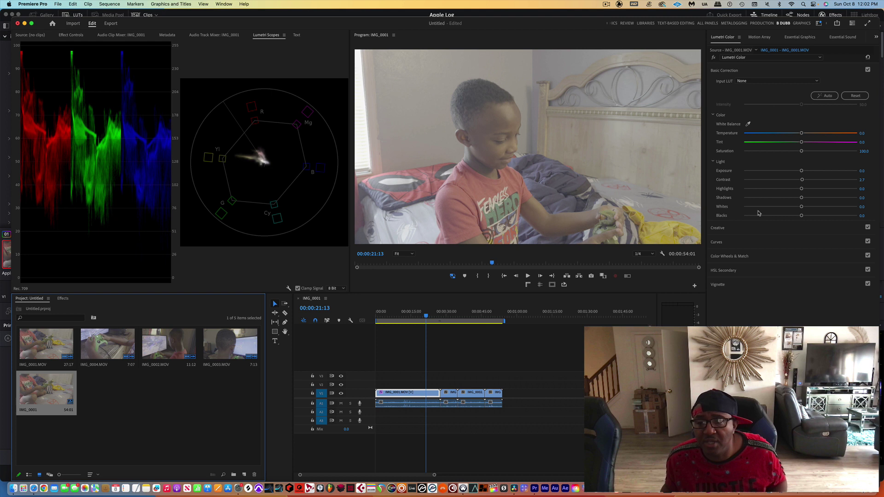
pyautogui.click(738, 231)
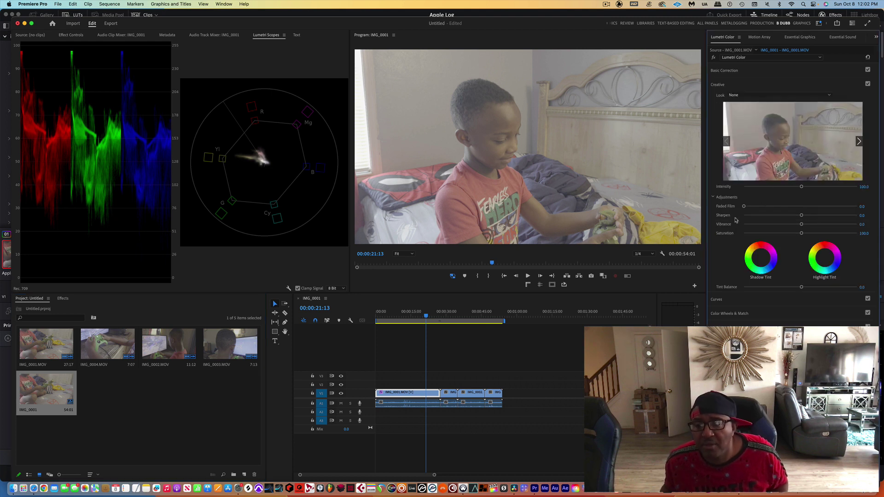
pyautogui.click(747, 95)
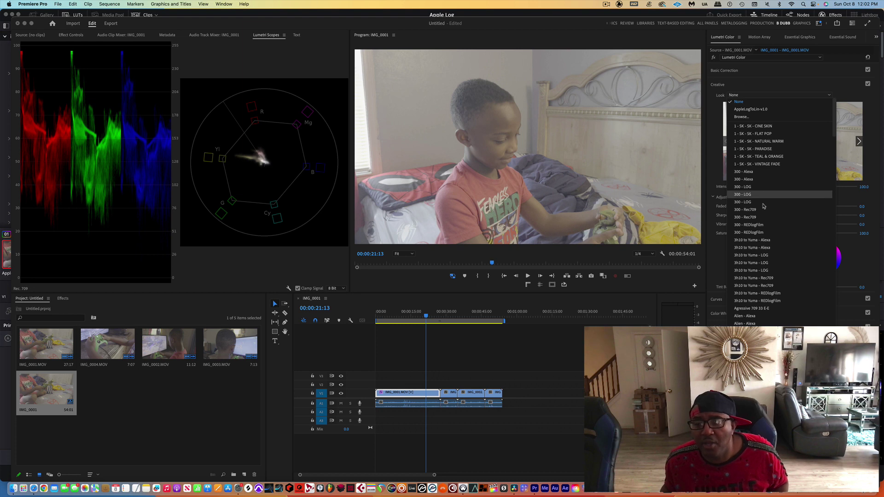
pyautogui.click(737, 73)
pyautogui.click(765, 82)
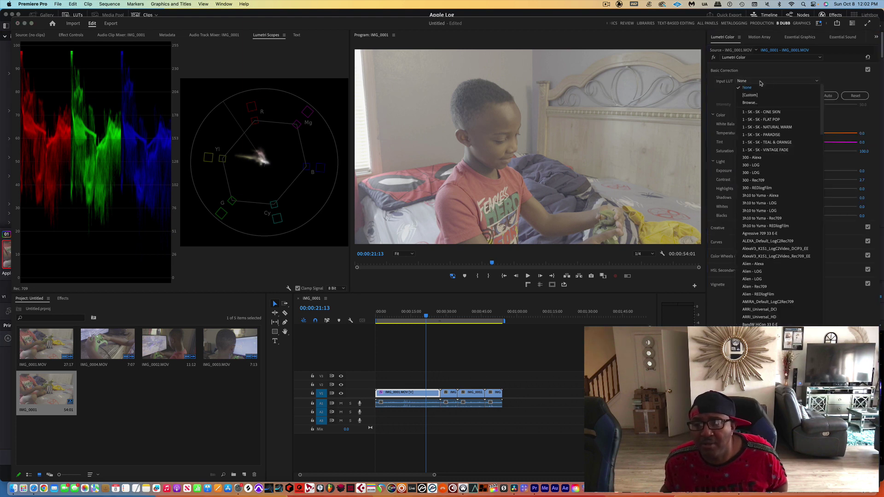
pyautogui.click(746, 87)
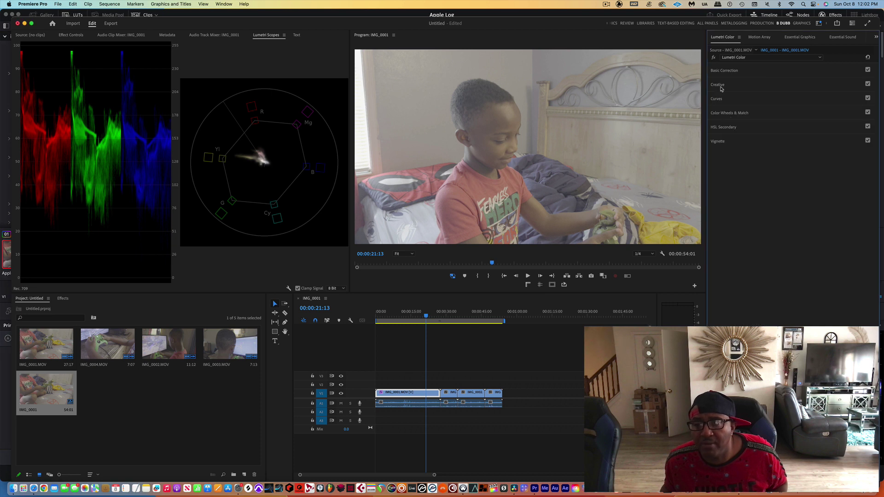
pyautogui.click(722, 86)
pyautogui.click(756, 95)
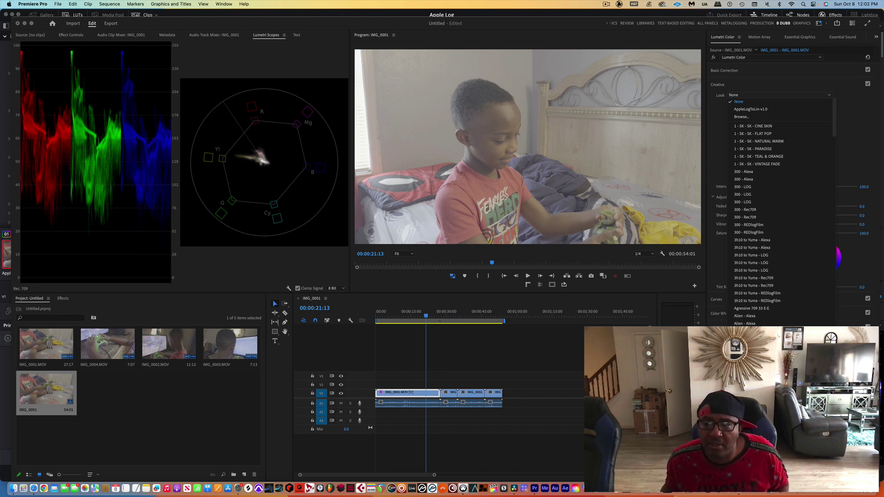
# Step: Apply the AppleLogToRec709-v1.0 Creative Look and review the frame at 00:00:21:10
pyautogui.press('Down')
pyautogui.press('Return')
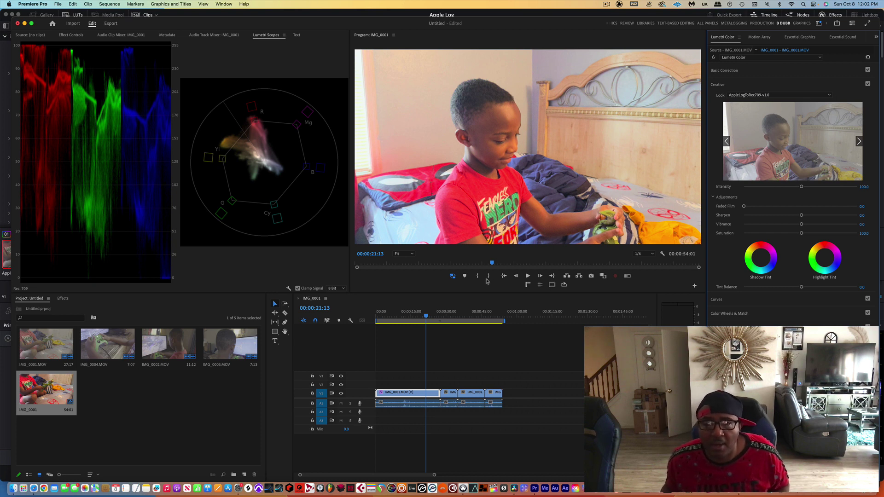
pyautogui.click(425, 317)
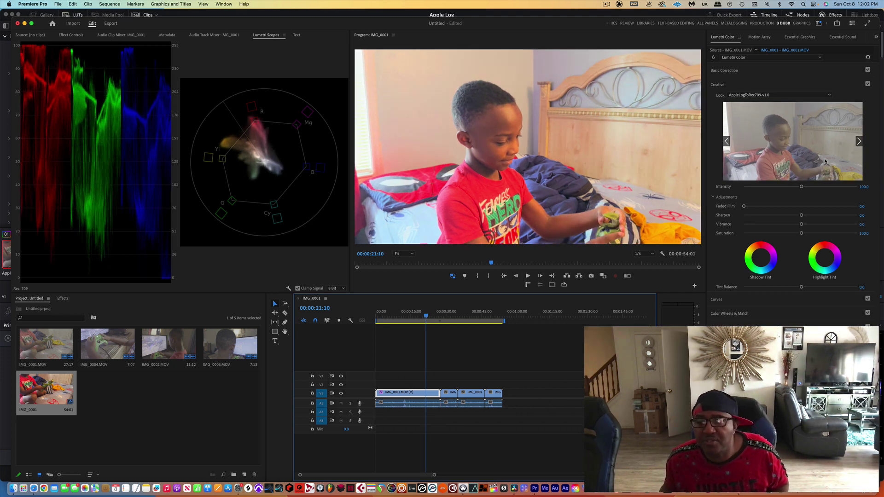
pyautogui.click(784, 95)
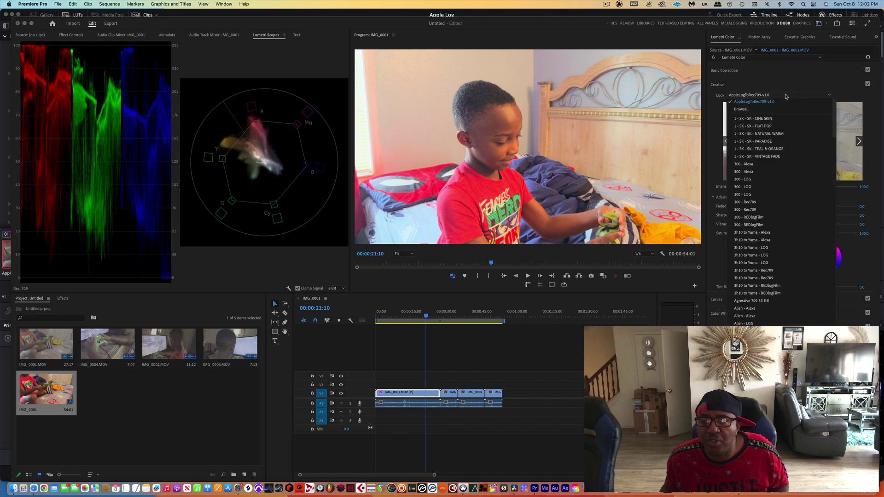
pyautogui.click(819, 84)
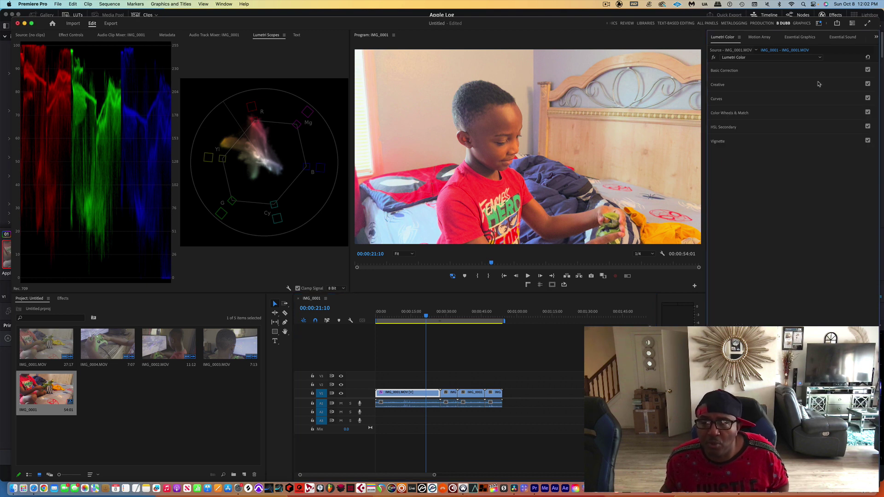
pyautogui.click(726, 88)
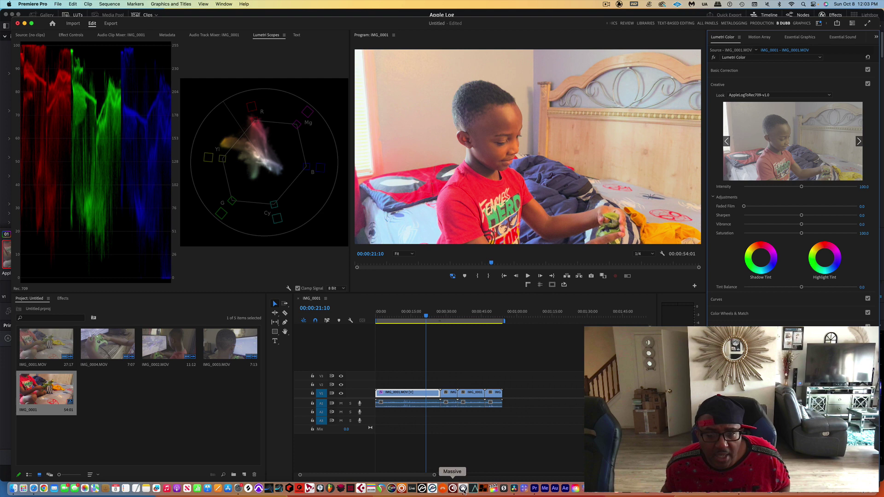
# Step: In Resolve's Project Settings, open the Lookup Tables LUT folder in Finder
pyautogui.click(514, 490)
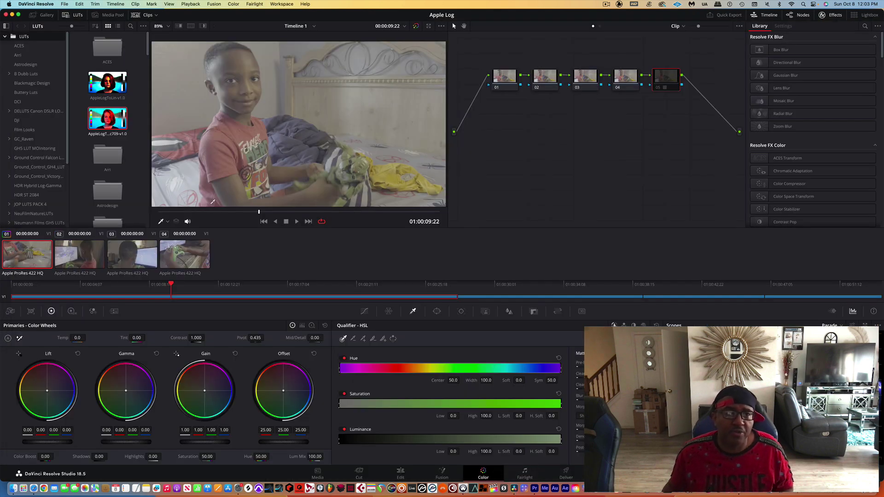
pyautogui.click(65, 4)
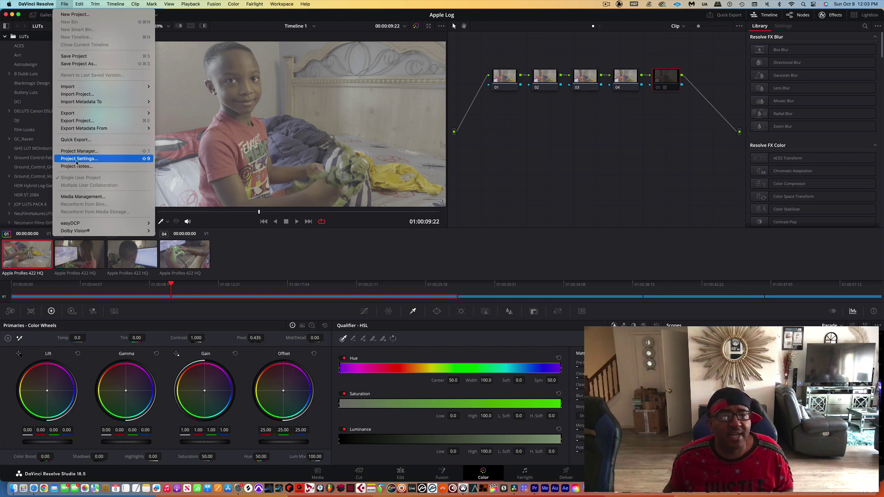
pyautogui.click(76, 163)
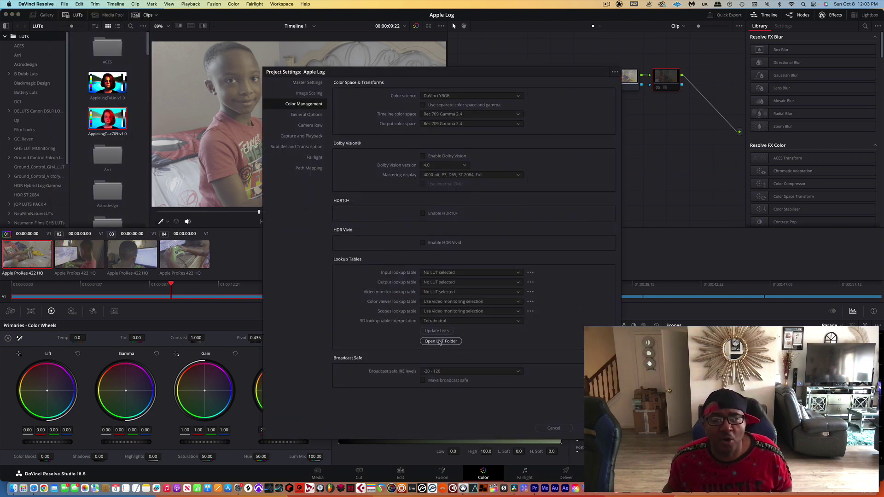
pyautogui.click(435, 341)
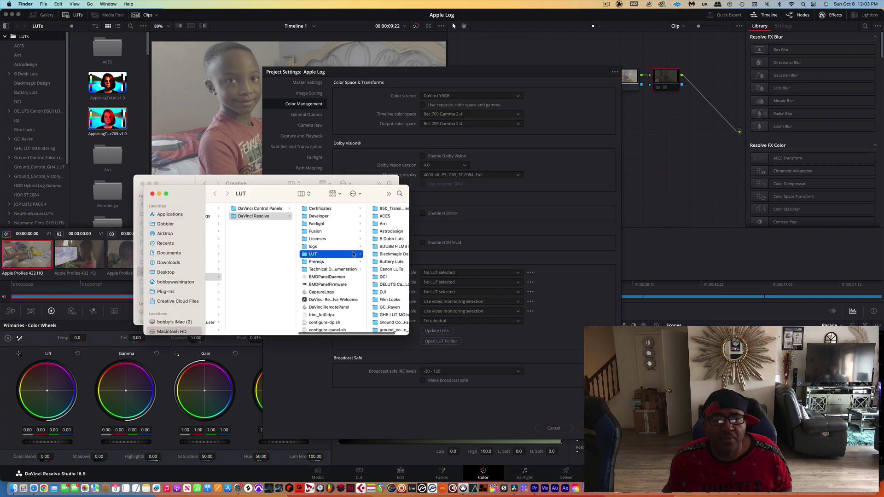
# Step: Scroll to the AppleLog .cube files in the LUT folder, then close both Finder windows
pyautogui.scroll(-6, 361, 259)
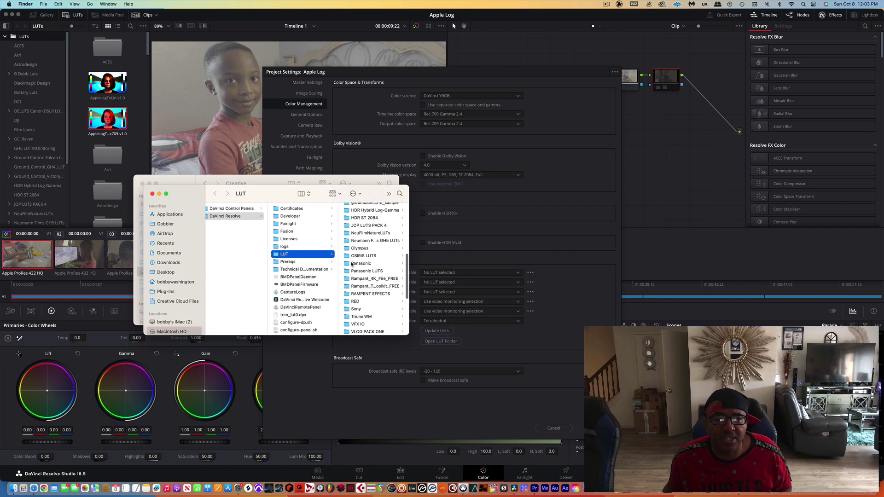
pyautogui.scroll(-5, 377, 268)
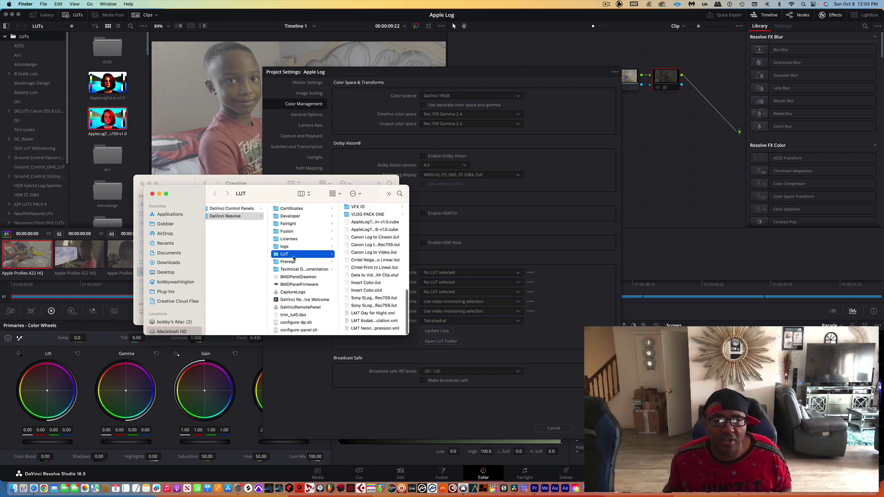
pyautogui.click(153, 194)
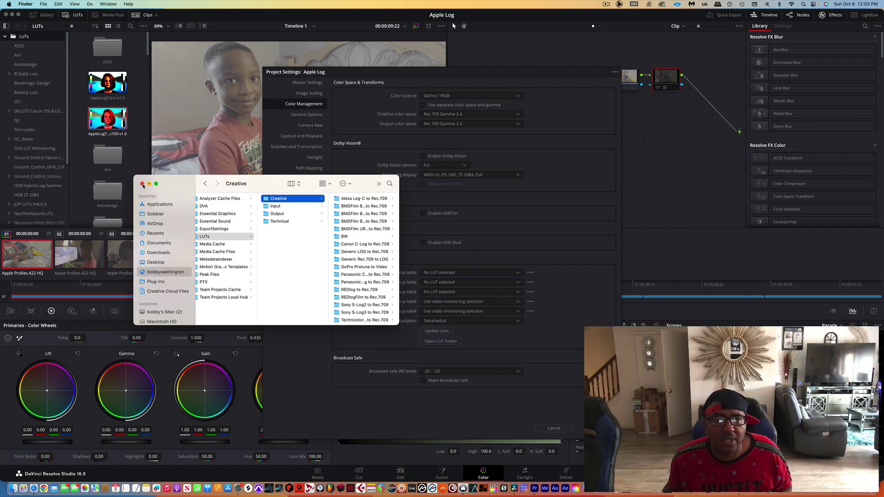
pyautogui.click(143, 185)
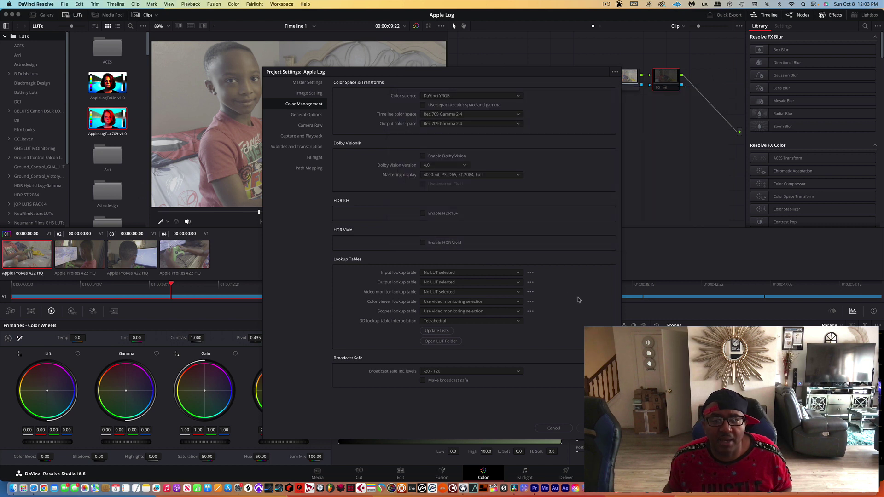
# Step: Refresh the LUT lists and set 3D lookup table interpolation to Tetrahedral
pyautogui.click(580, 300)
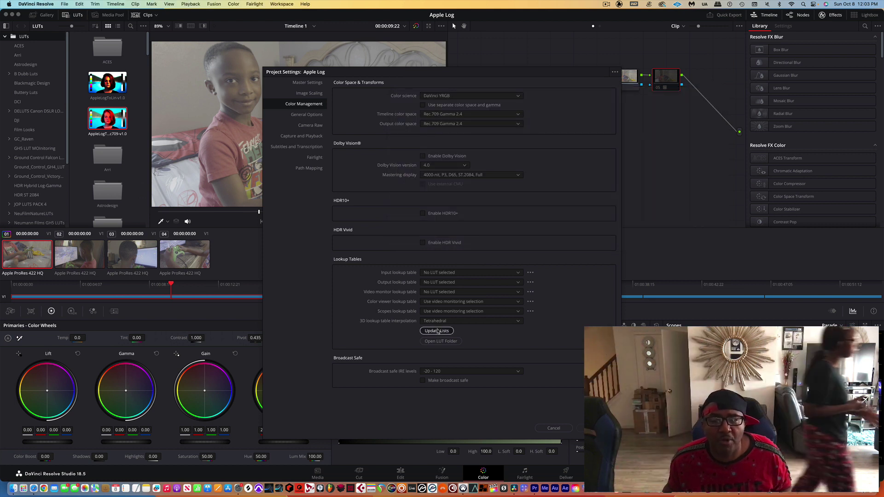
pyautogui.click(437, 331)
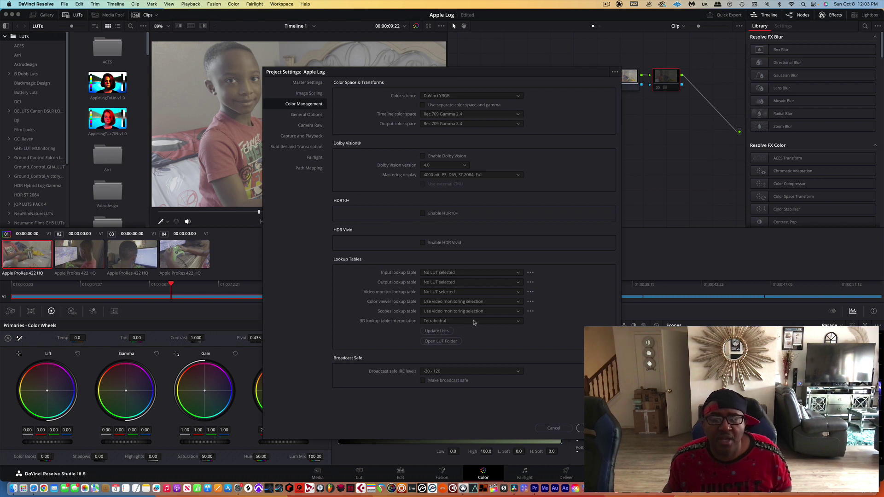
pyautogui.click(453, 321)
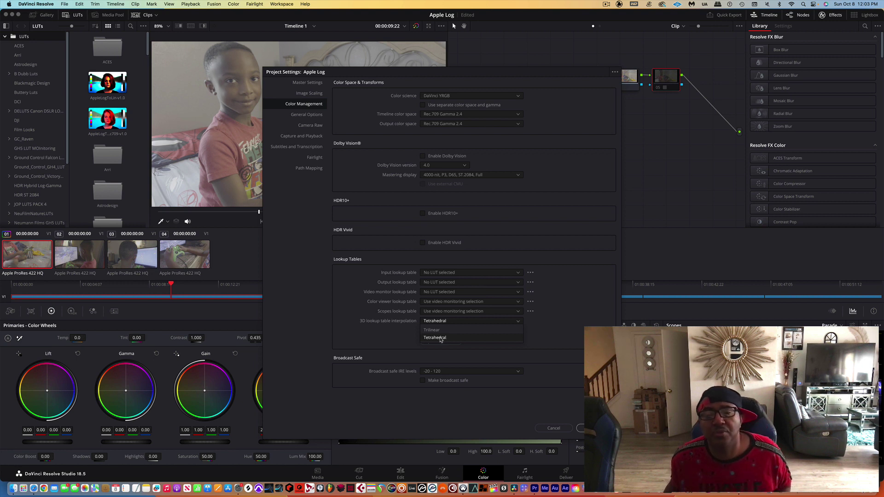
pyautogui.click(441, 339)
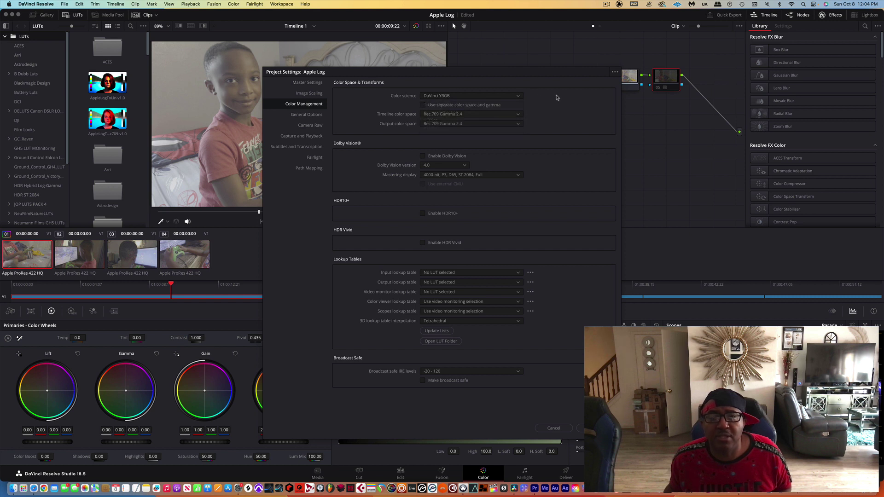
# Step: Keep the timeline colour space at Rec.709 Gamma 2.4 and save the project settings
pyautogui.click(470, 118)
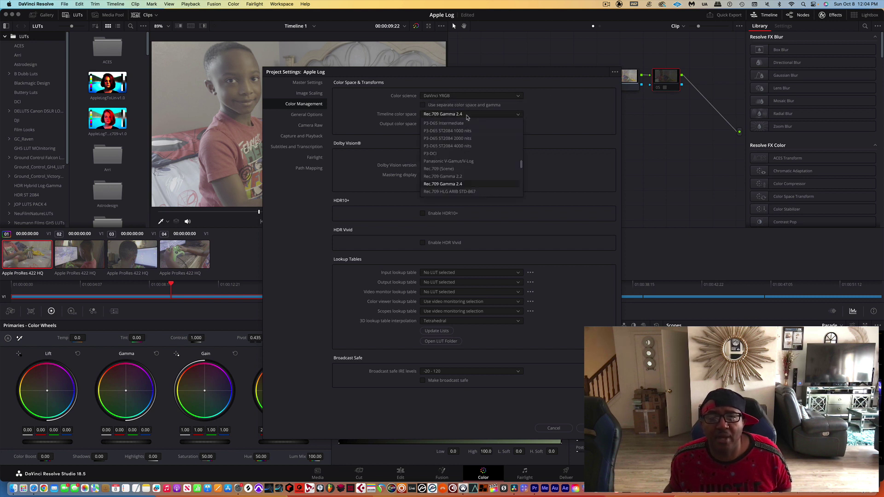
pyautogui.click(553, 116)
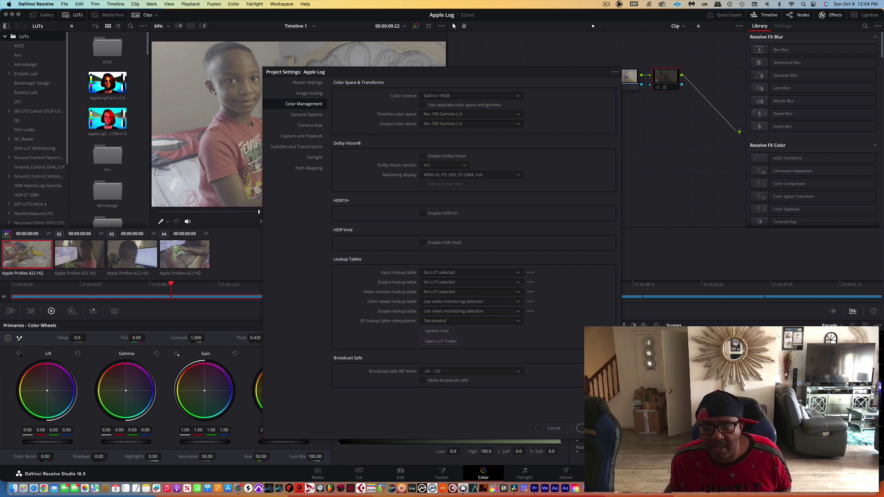
pyautogui.click(580, 428)
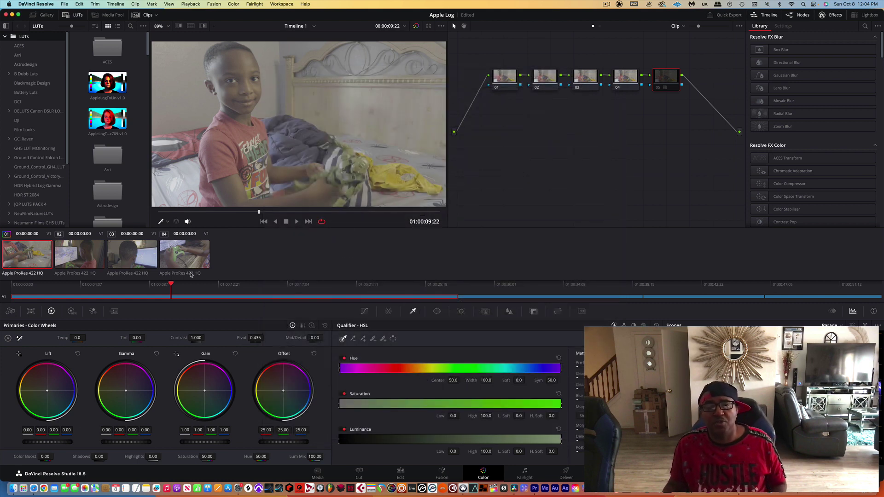
pyautogui.click(319, 471)
pyautogui.moveTo(363, 271); pyautogui.dragTo(110, 277)
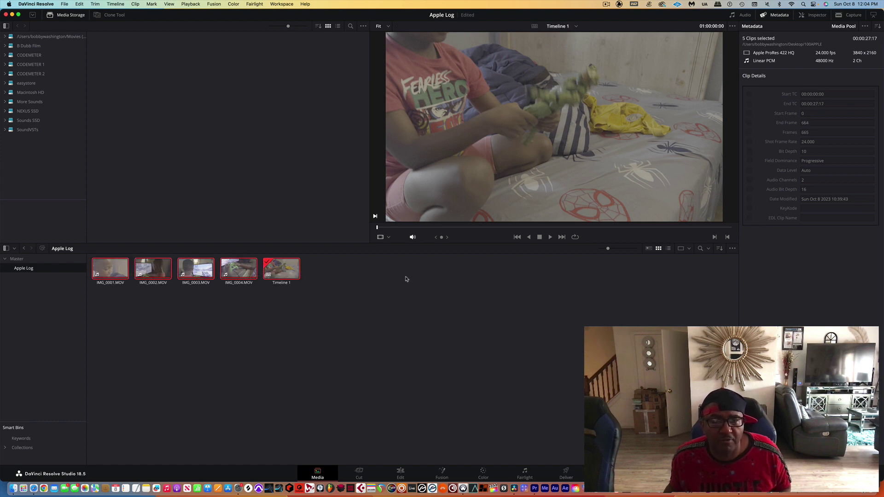
pyautogui.click(482, 475)
pyautogui.click(506, 80)
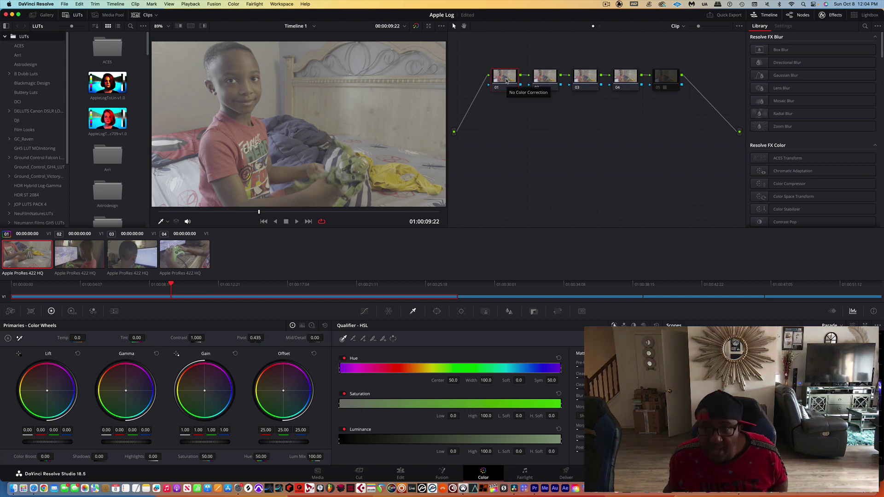
pyautogui.hotkey('alt', 's')
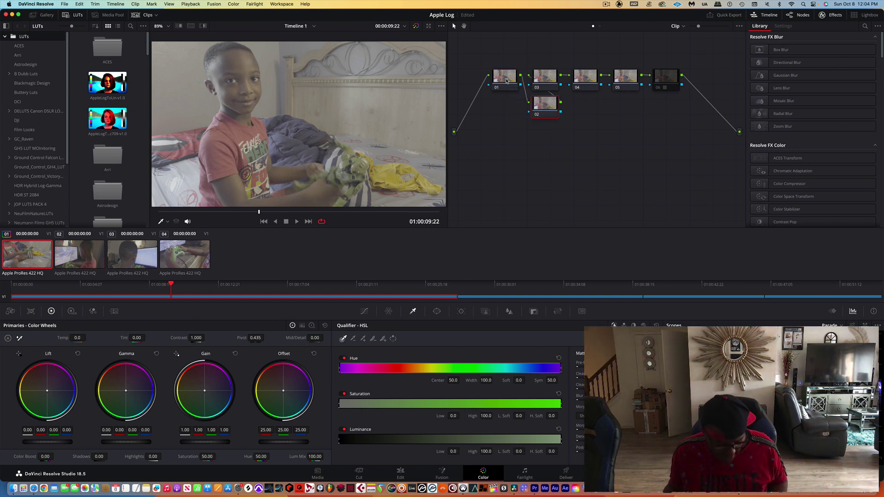
pyautogui.hotkey('ctrl', 'z')
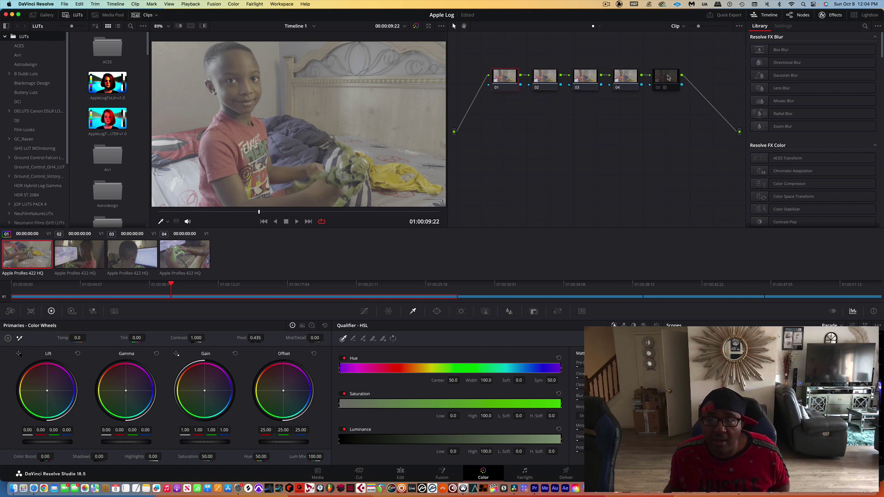
pyautogui.click(537, 82)
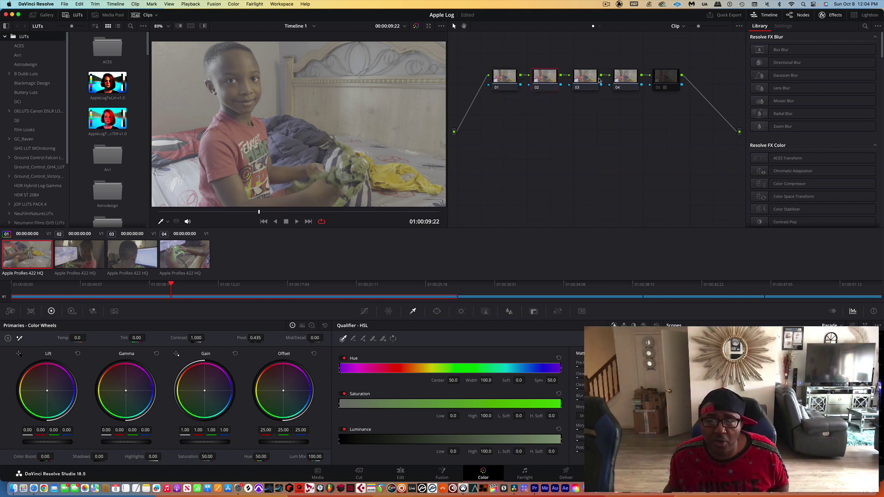
# Step: Drag the AppleLogToRec709-v1.0 LUT from the LUT library onto node 05
pyautogui.rightClick(665, 79)
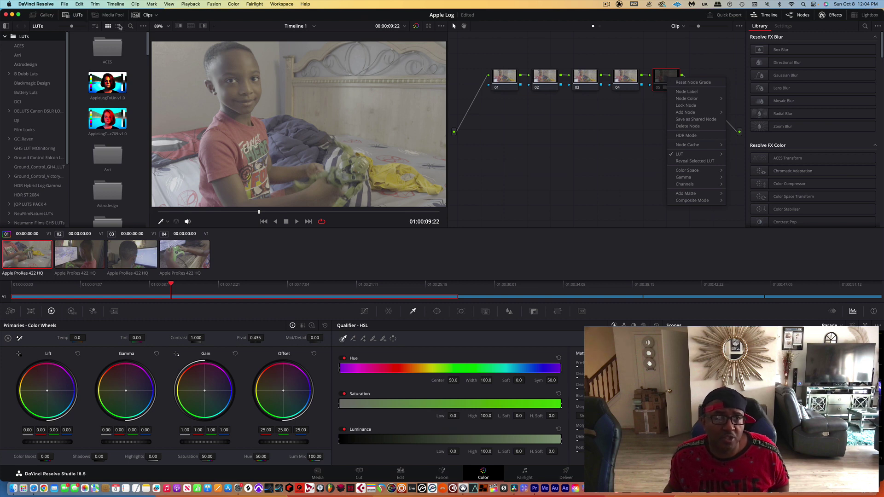
pyautogui.click(554, 130)
pyautogui.click(78, 16)
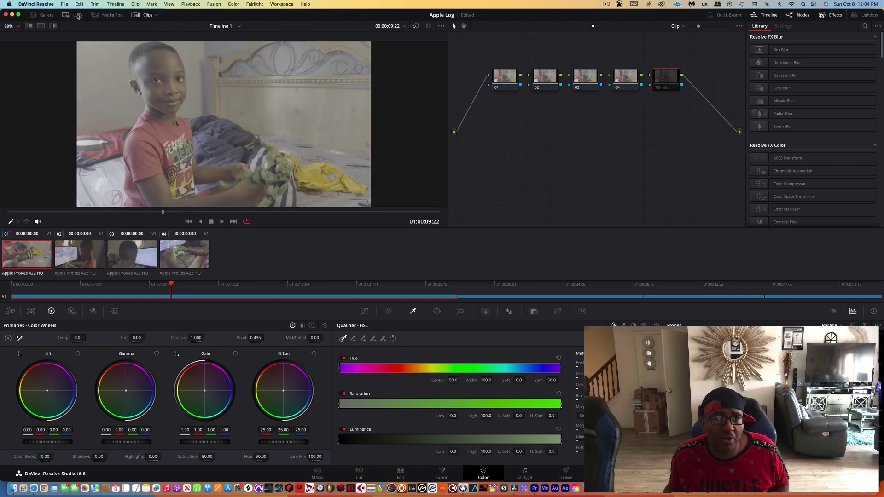
pyautogui.click(78, 15)
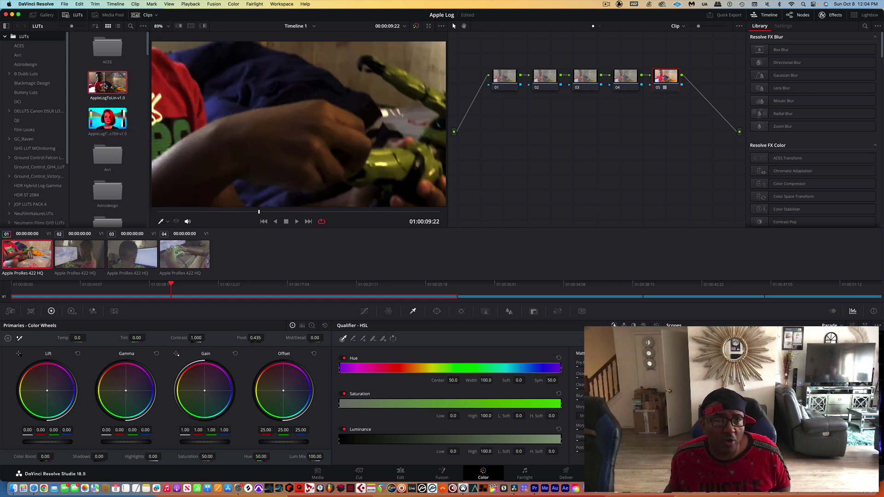
pyautogui.click(111, 121)
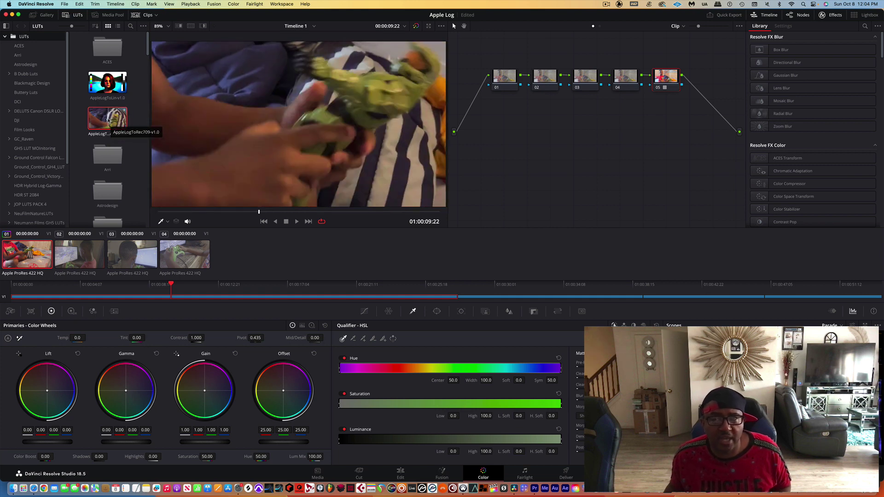
pyautogui.moveTo(111, 121)
pyautogui.mouseDown()
pyautogui.moveTo(702, 76)
pyautogui.moveTo(107, 133)
pyautogui.mouseUp()
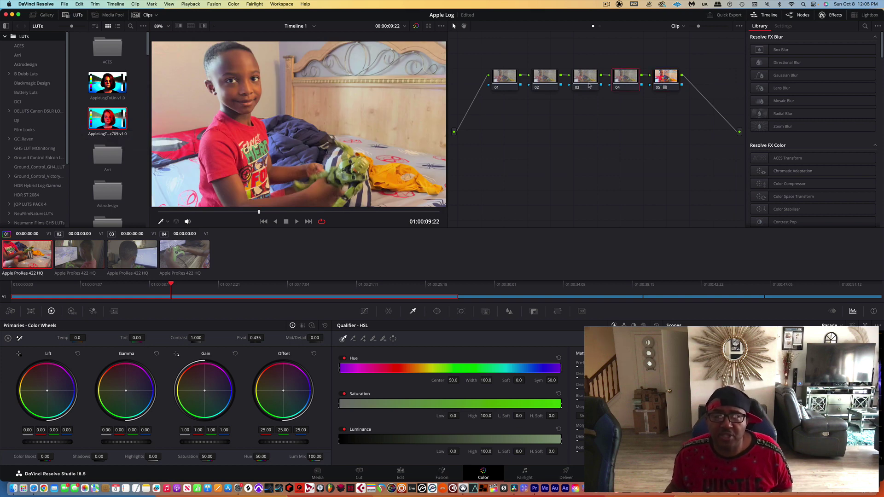
pyautogui.click(671, 82)
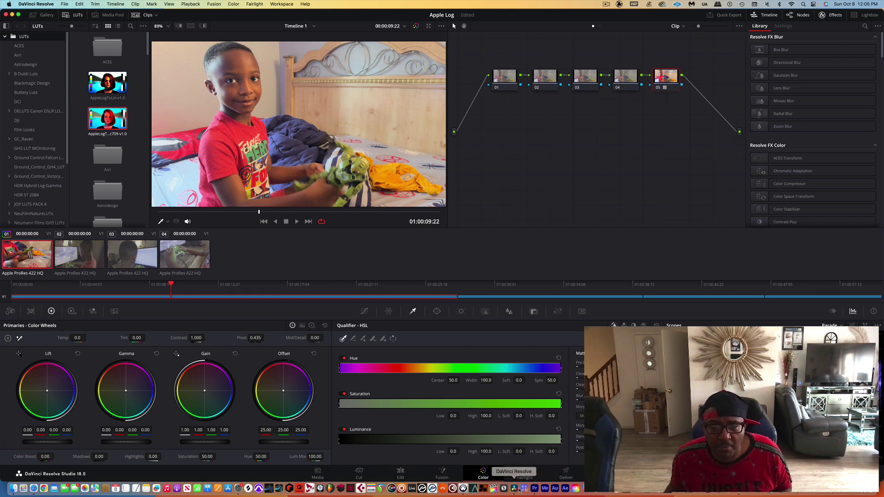
# Step: In Premiere, scrub to 00:00:21:20 and set the Creative Look back to None
pyautogui.click(534, 489)
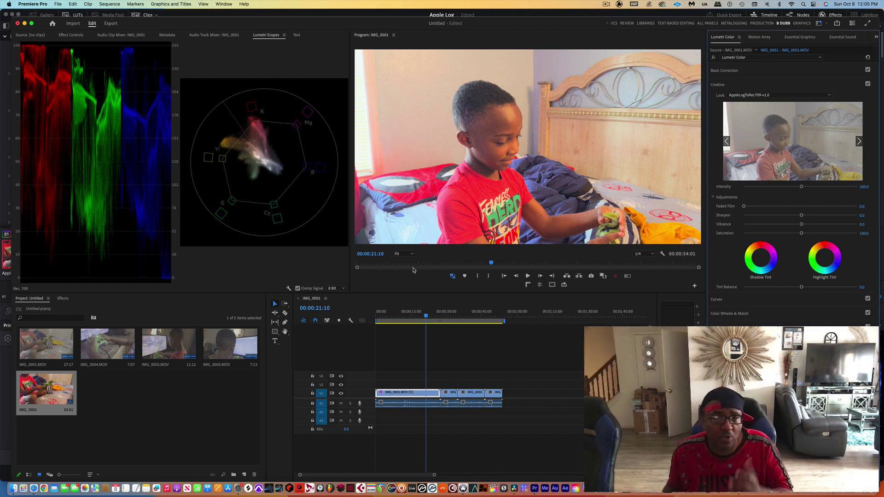
pyautogui.click(420, 317)
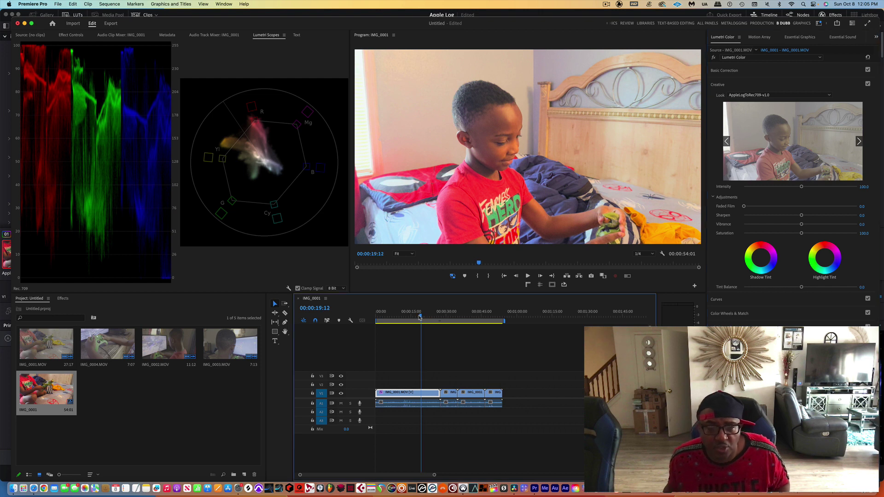
pyautogui.moveTo(419, 317)
pyautogui.mouseDown()
pyautogui.moveTo(437, 316)
pyautogui.moveTo(426, 317)
pyautogui.mouseUp()
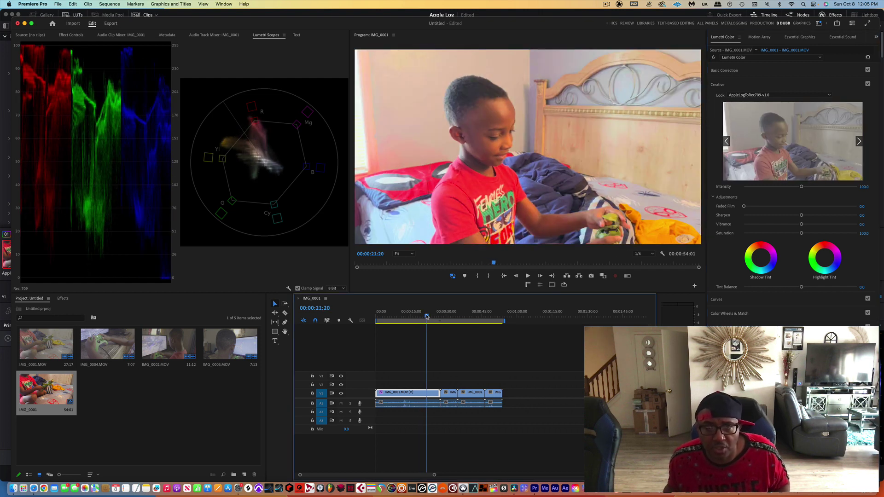
pyautogui.click(769, 96)
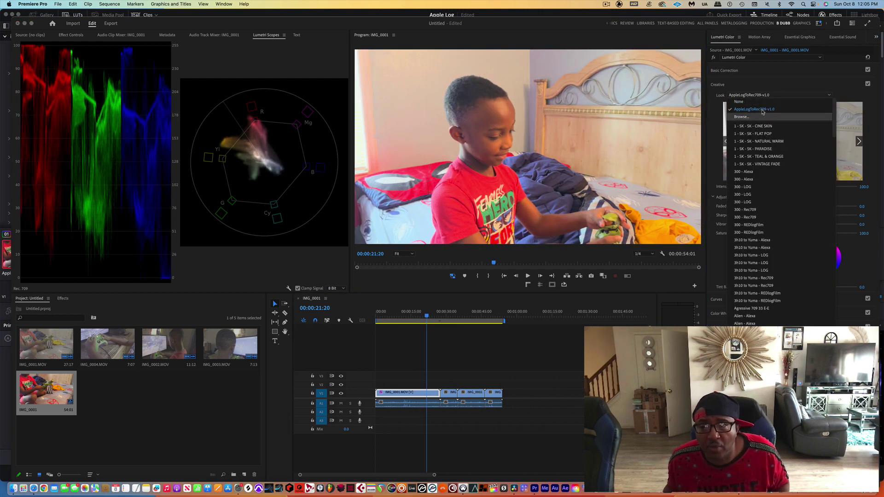
pyautogui.click(752, 101)
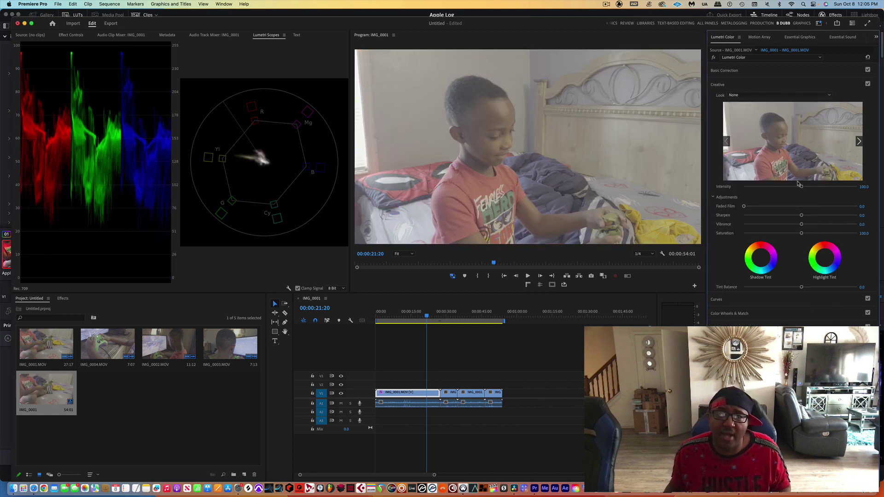